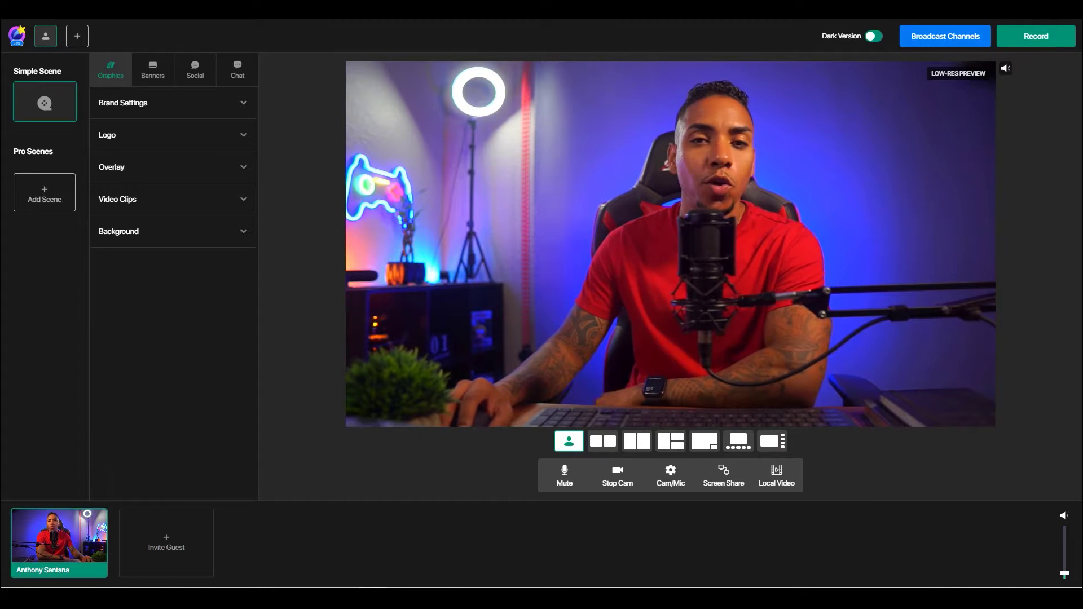
# Step: Expand the Graphics Logo section to reveal the evmux logo tile and an add-logo tile
pyautogui.moveTo(117, 415)
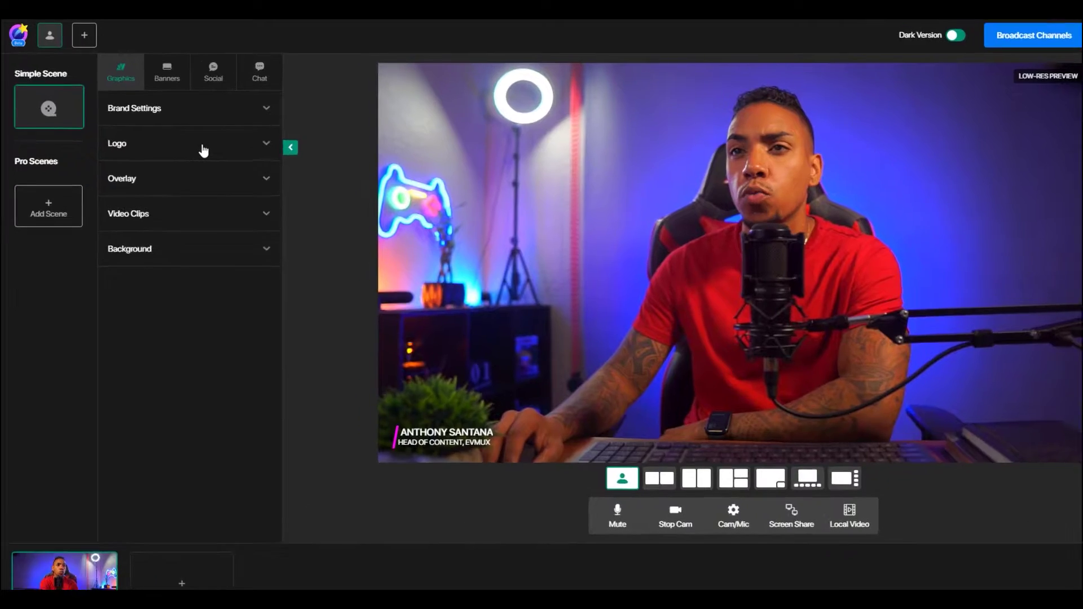
# Step: Show the evmux logo on the stream, then expand the Overlay section
pyautogui.click(186, 139)
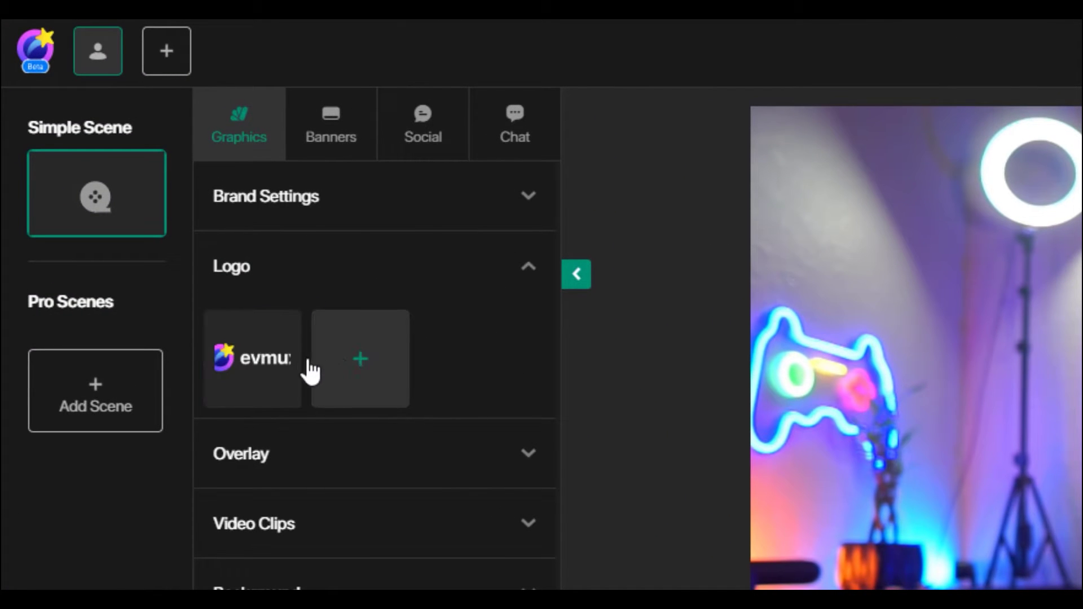
pyautogui.moveTo(276, 375)
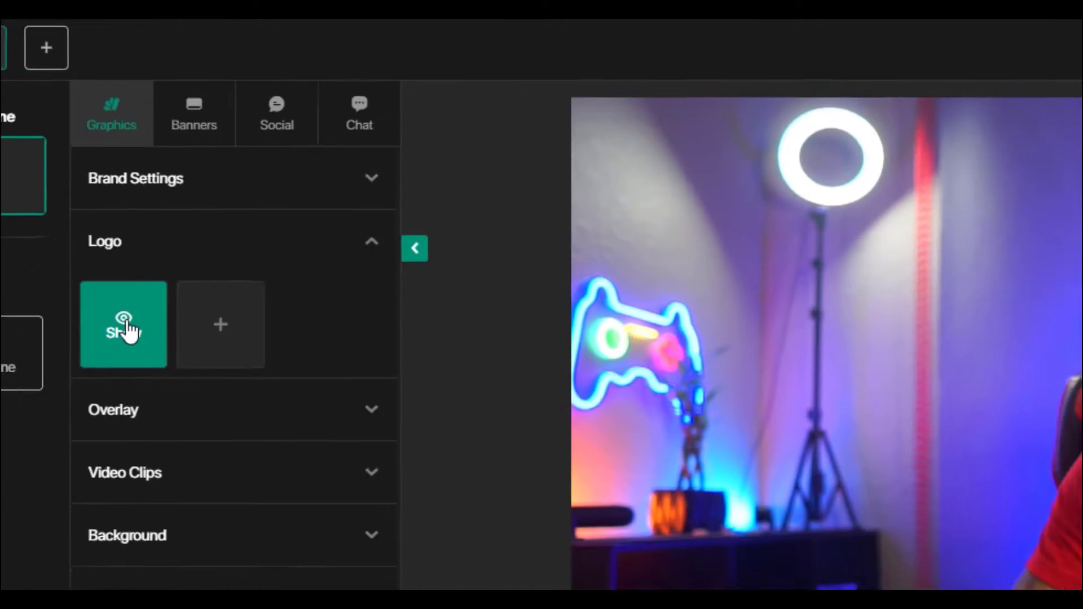
pyautogui.click(253, 361)
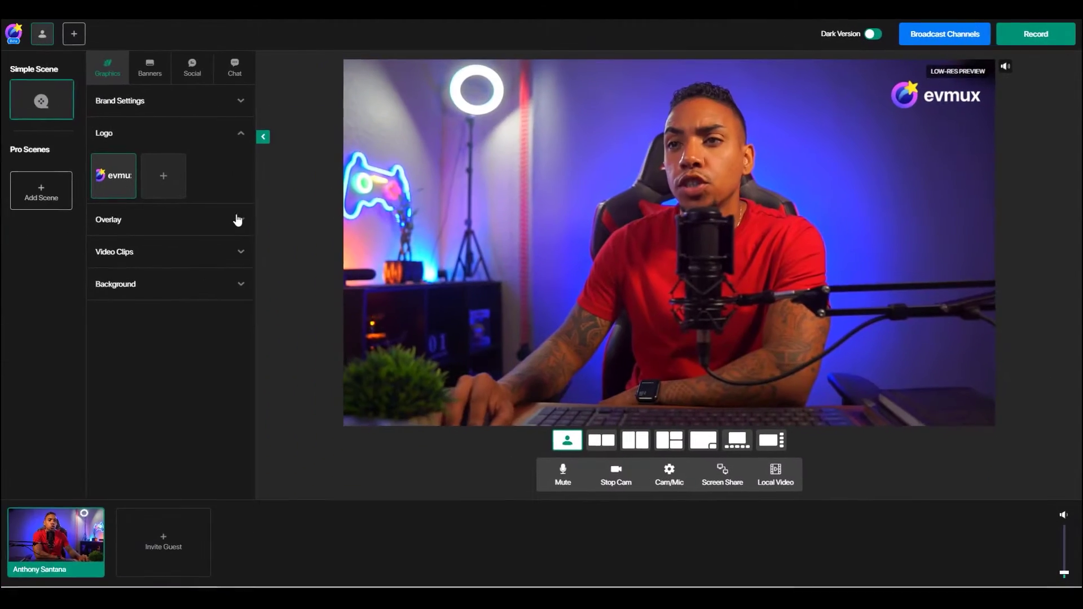
pyautogui.click(56, 262)
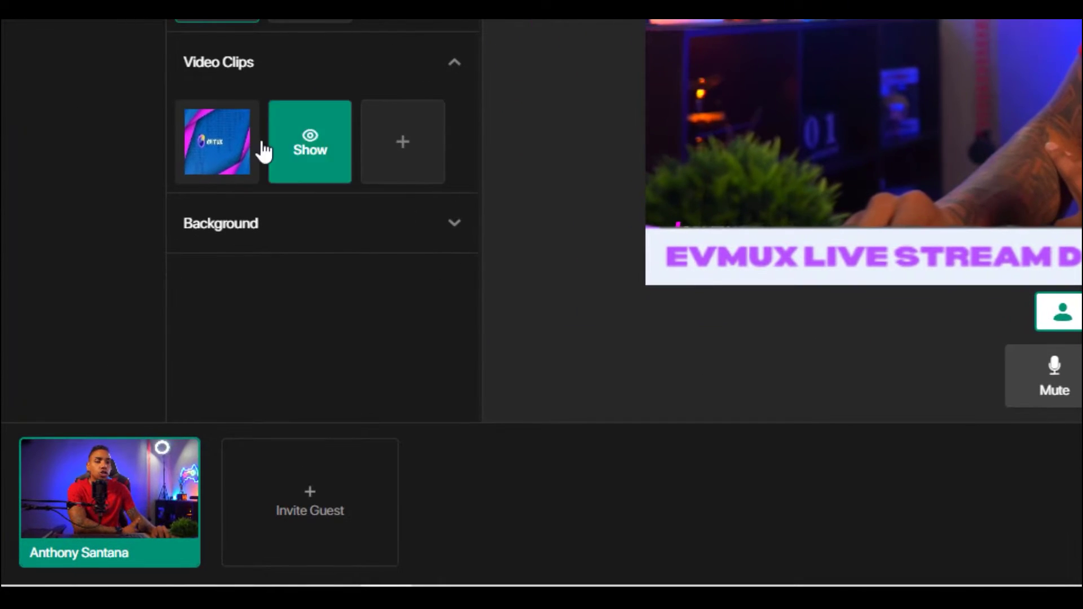
pyautogui.moveTo(132, 358)
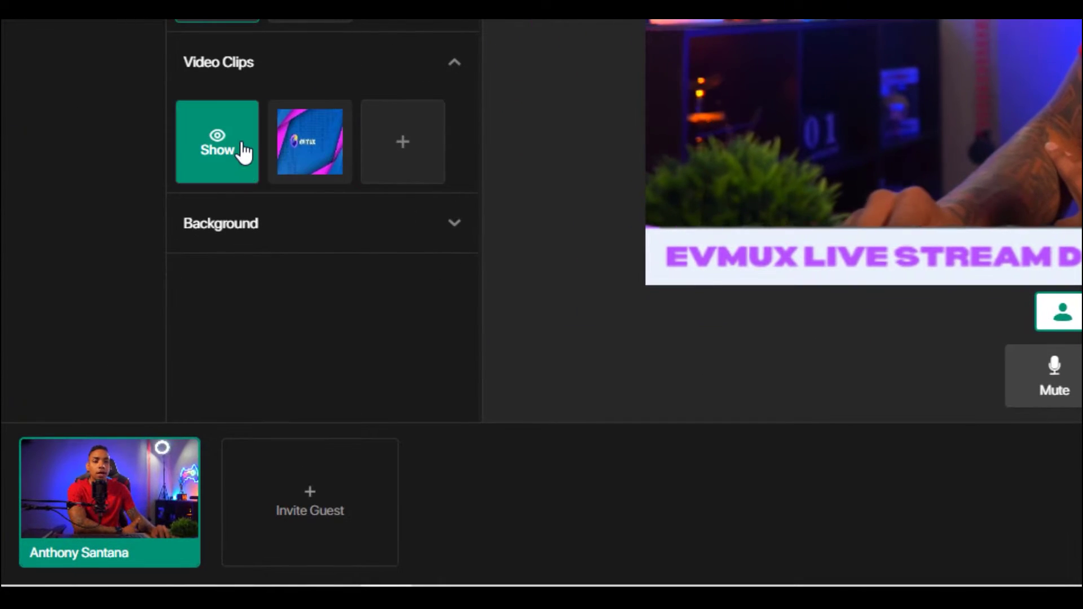
pyautogui.click(243, 152)
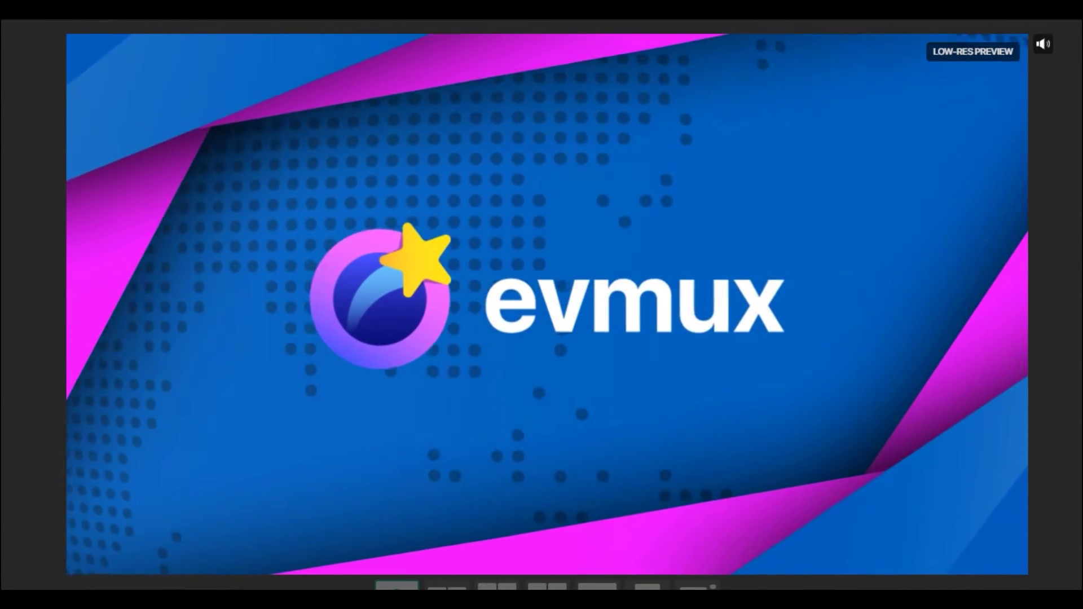
pyautogui.click(130, 355)
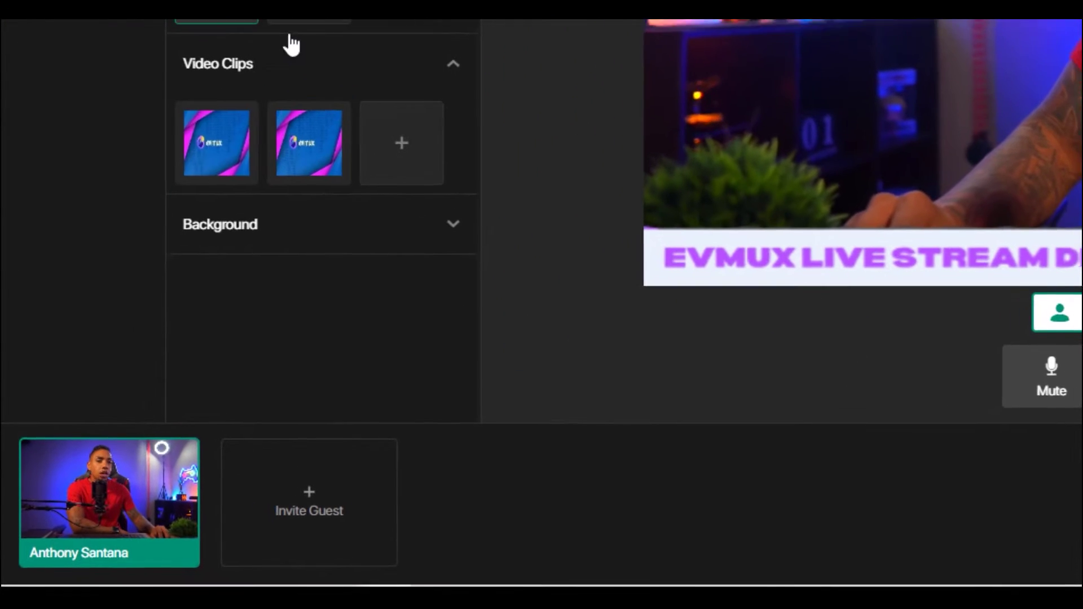
pyautogui.click(350, 214)
# Step: Switch to the framed camera layout and toggle the city background off and back on
pyautogui.moveTo(232, 303)
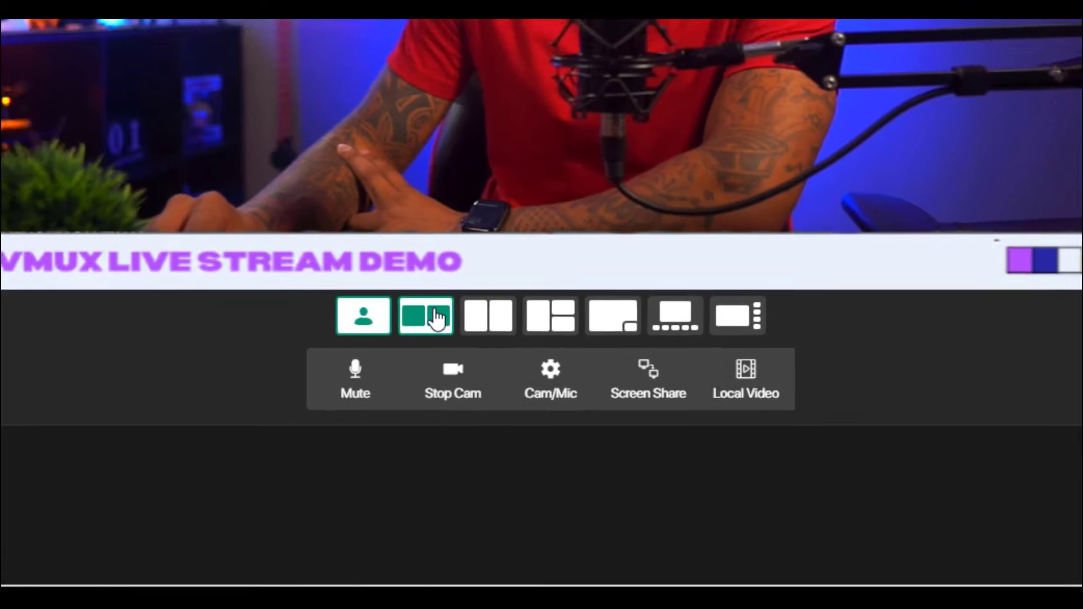
pyautogui.click(396, 295)
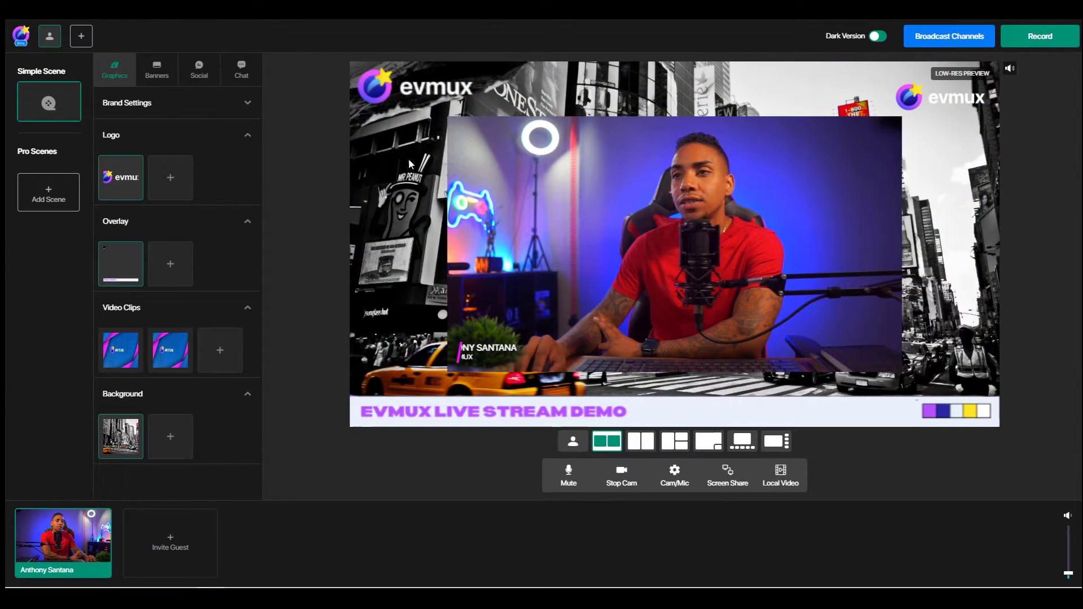
pyautogui.click(122, 429)
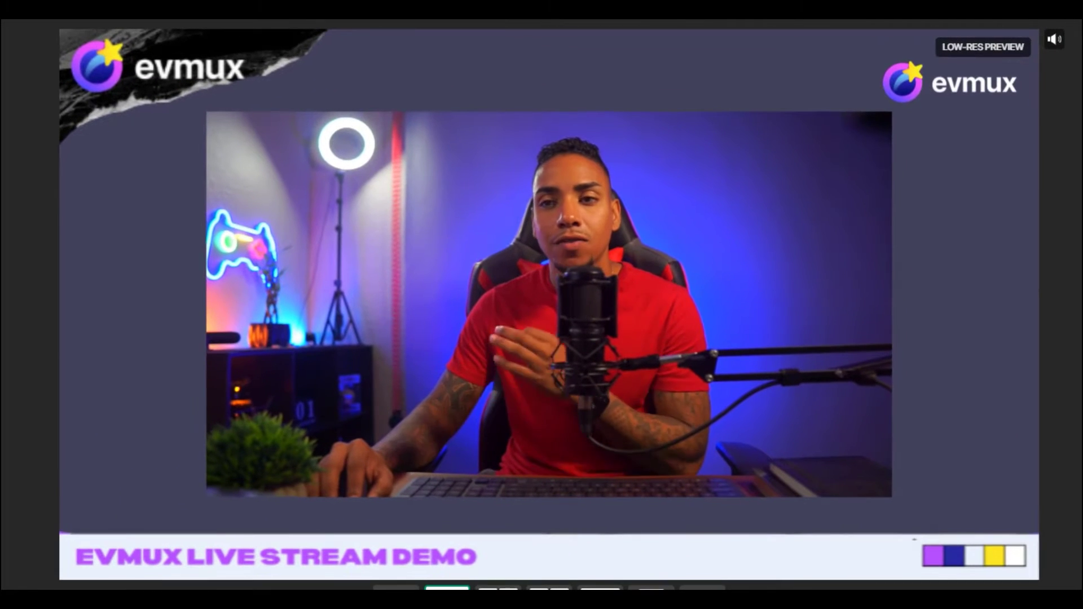
pyautogui.click(48, 465)
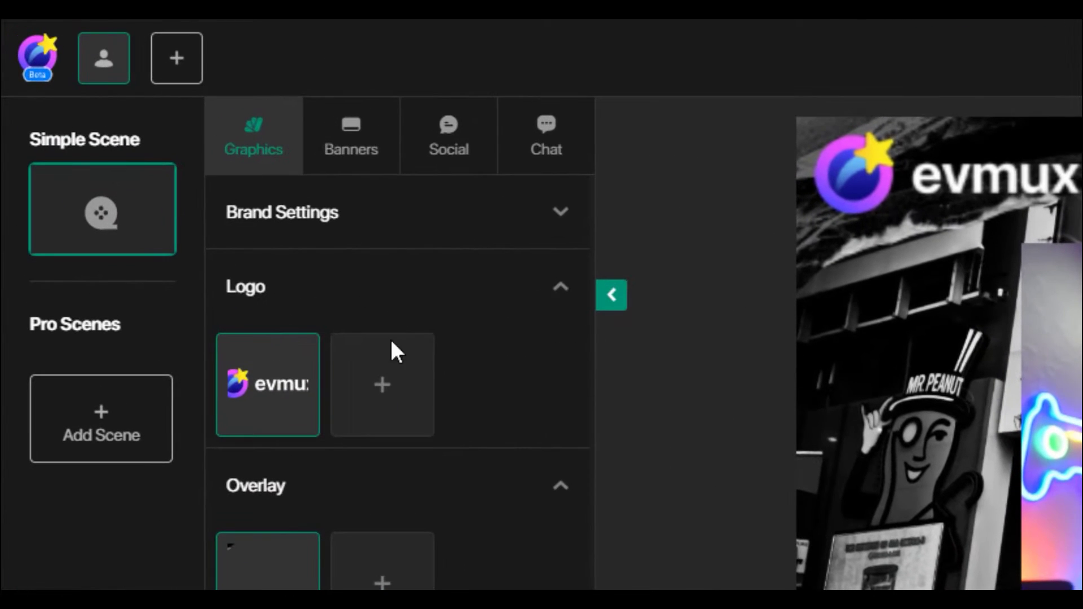
# Step: Open the Social tab's list of sample comments to put the first one on stream
pyautogui.click(444, 158)
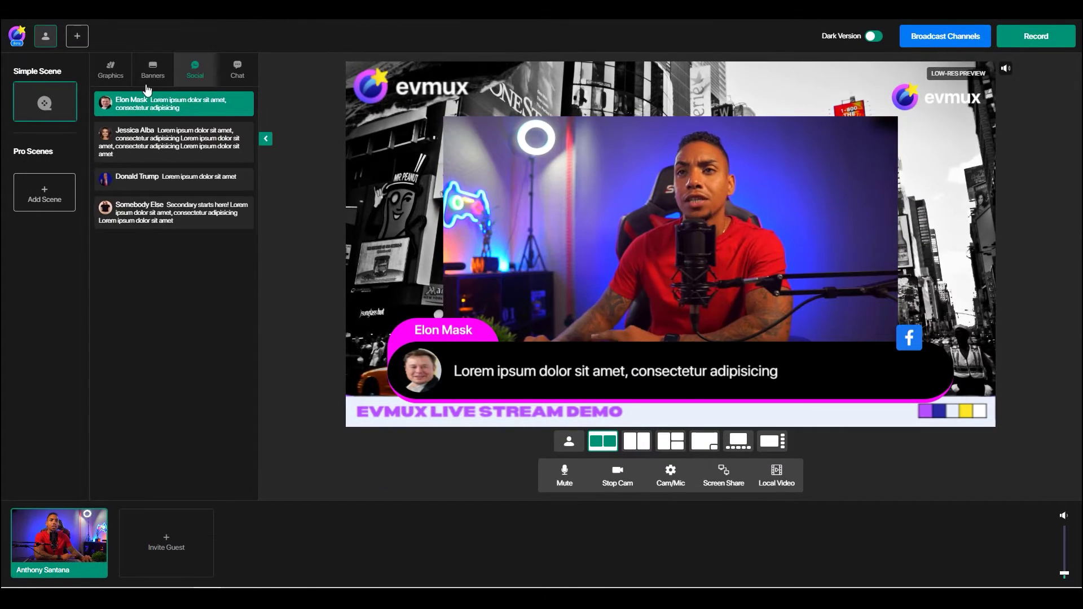
# Step: Set the stream theme to News with a blue primary colour #0862C1FF
pyautogui.click(123, 77)
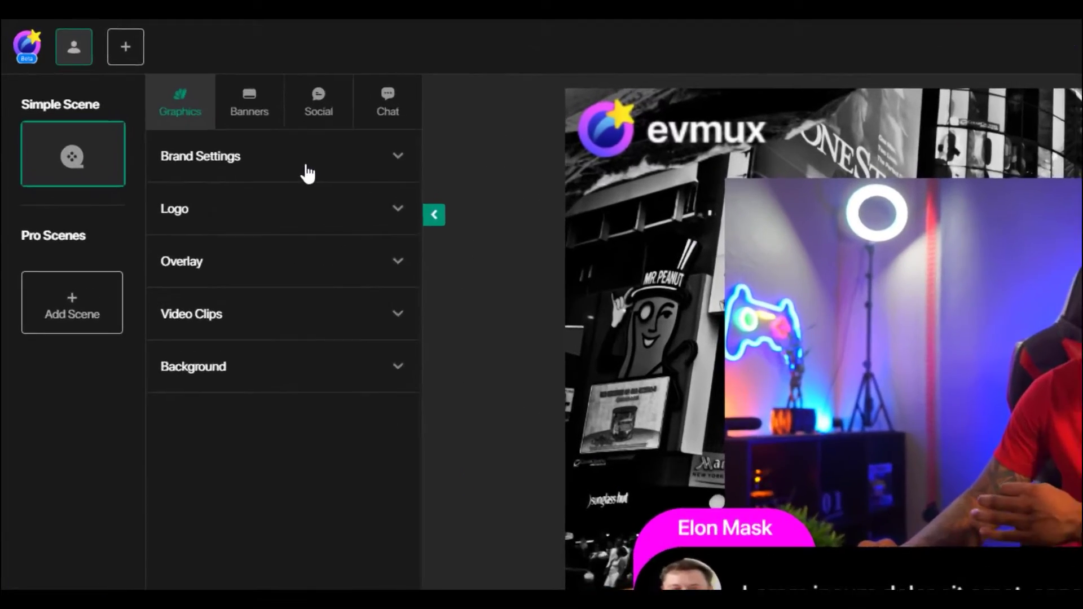
pyautogui.click(194, 105)
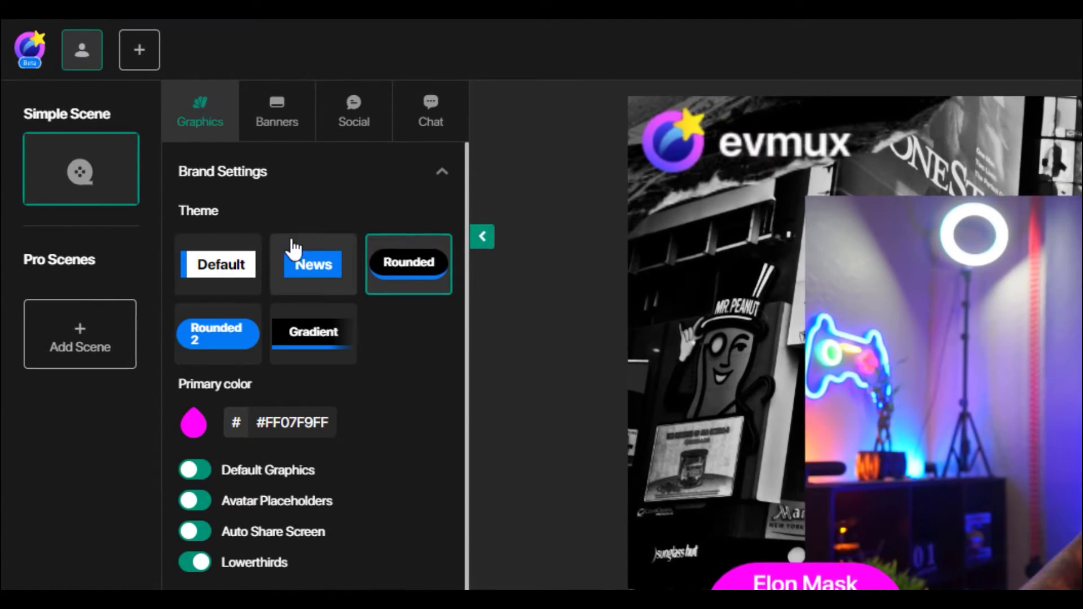
pyautogui.click(309, 262)
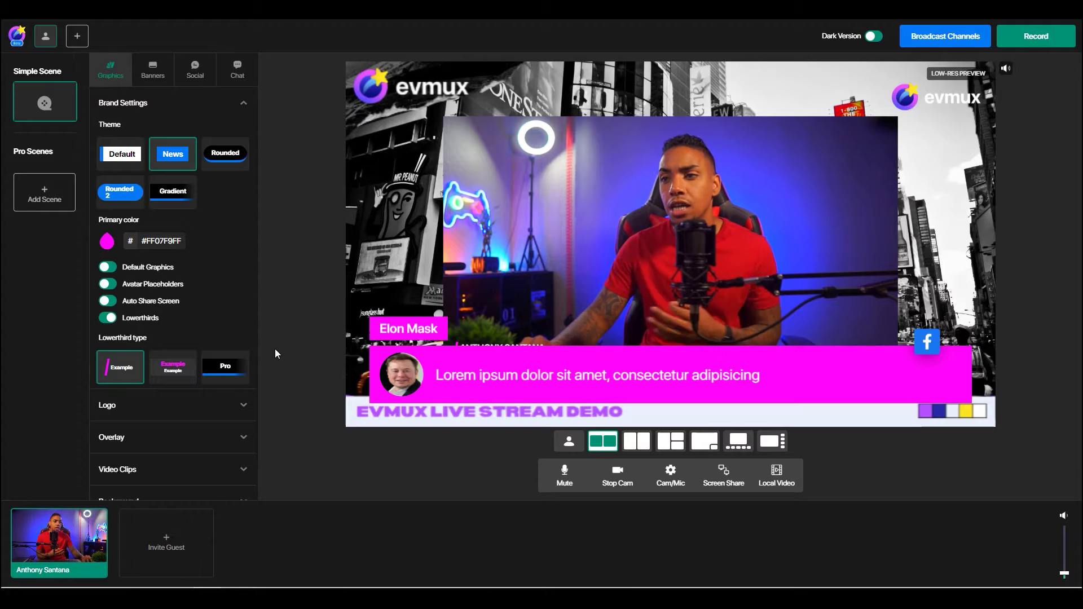
pyautogui.click(107, 242)
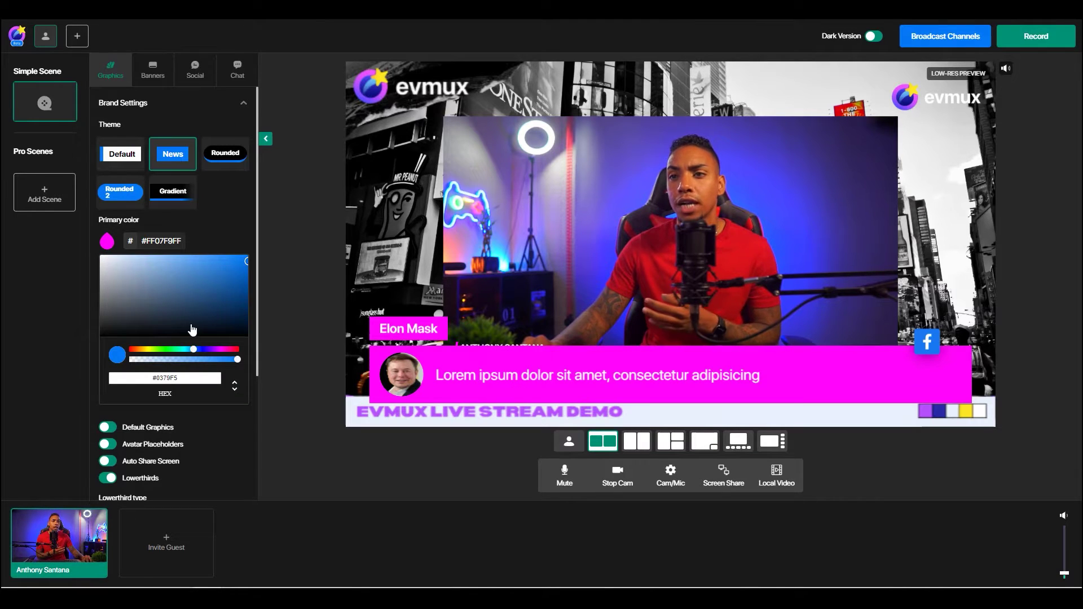
pyautogui.moveTo(192, 330); pyautogui.dragTo(244, 279)
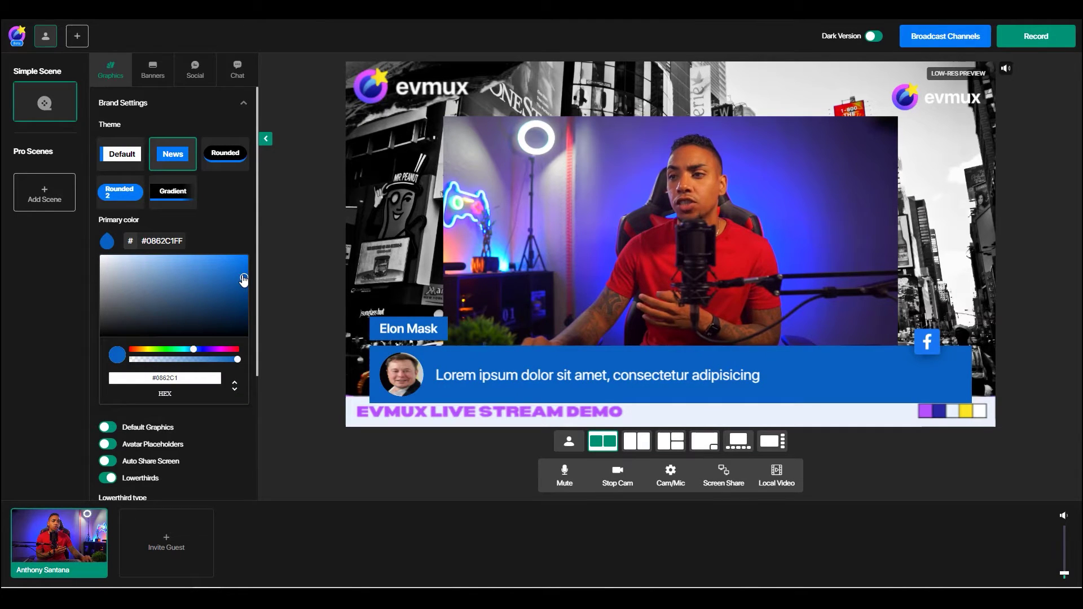
pyautogui.click(247, 239)
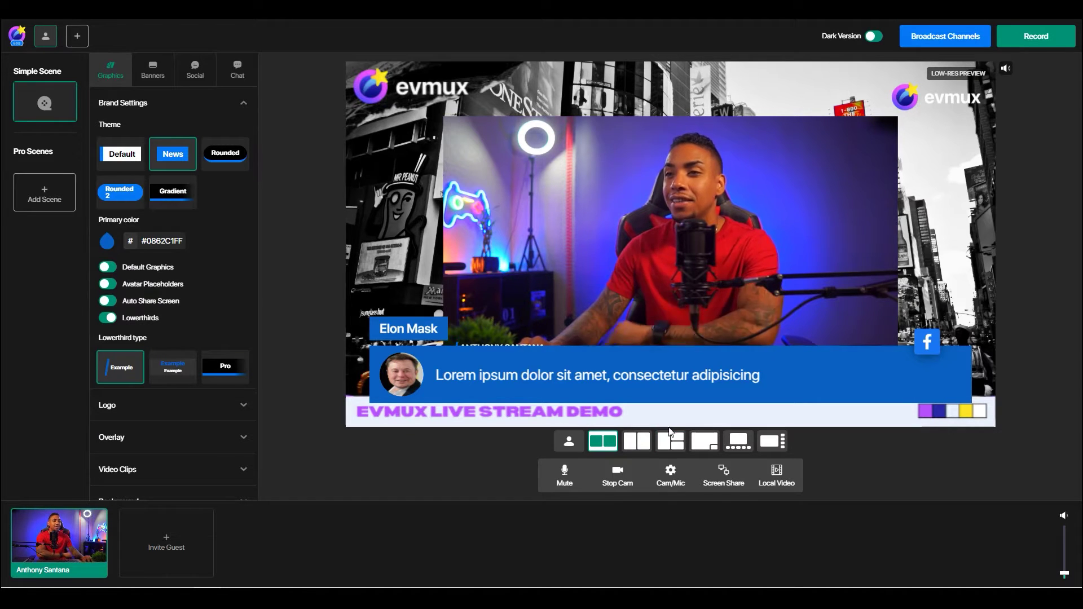
# Step: Switch the brand theme to Gradient, then Rounded, and check the social comments list
pyautogui.click(179, 200)
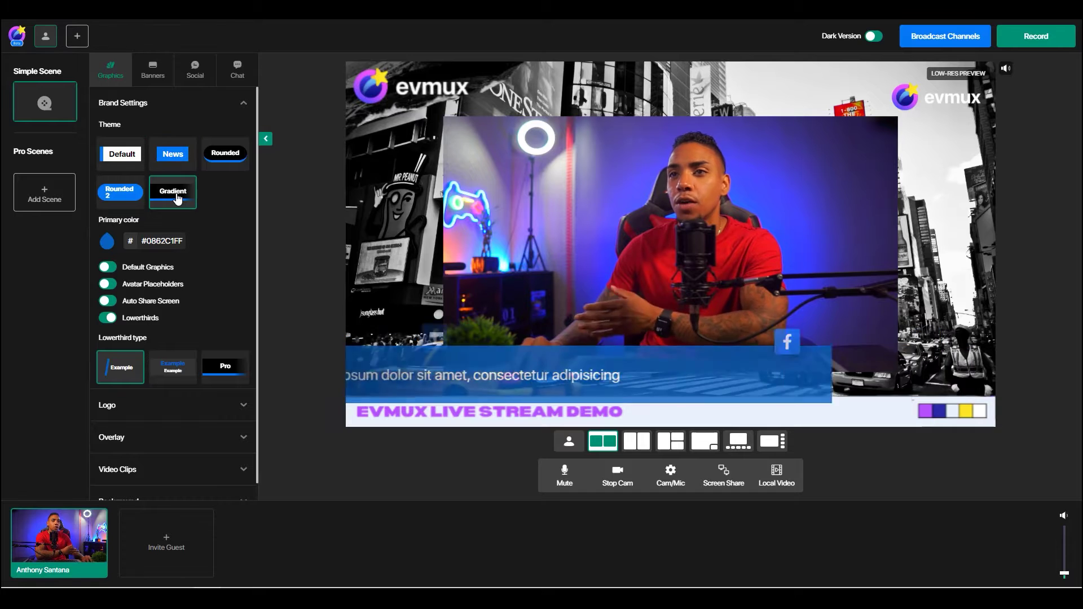
pyautogui.click(224, 162)
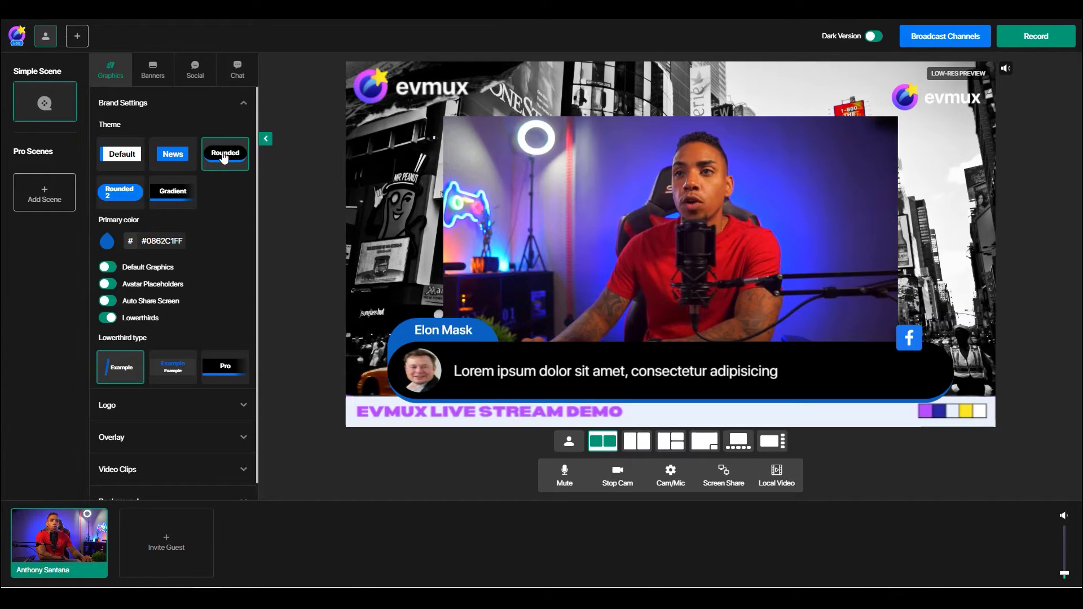
pyautogui.click(182, 76)
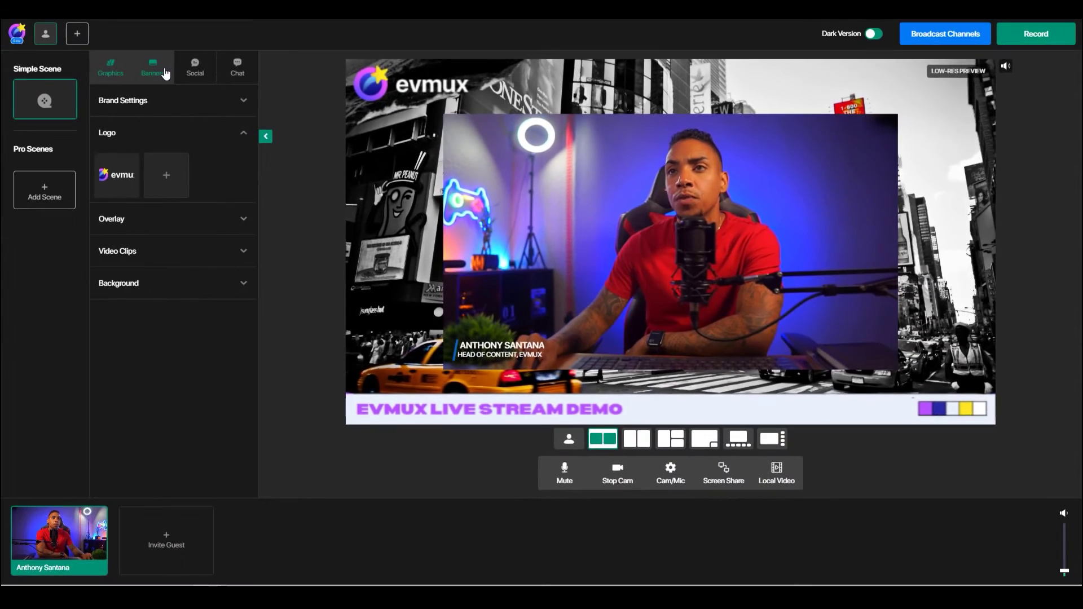
pyautogui.click(153, 65)
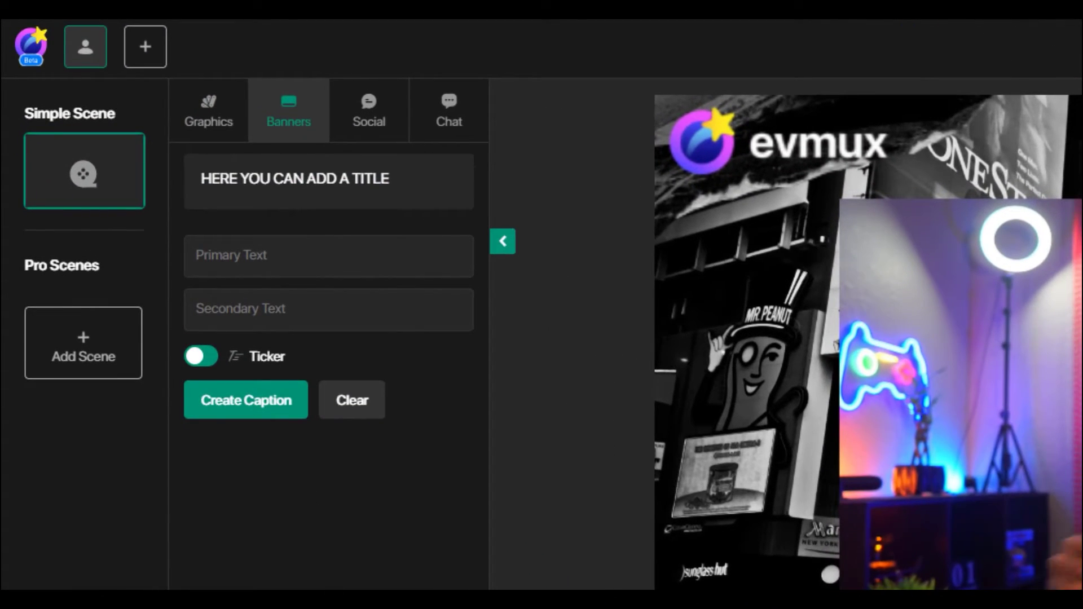
# Step: Remove the evmux overlay from the scene in Graphics > Overlay
pyautogui.click(237, 124)
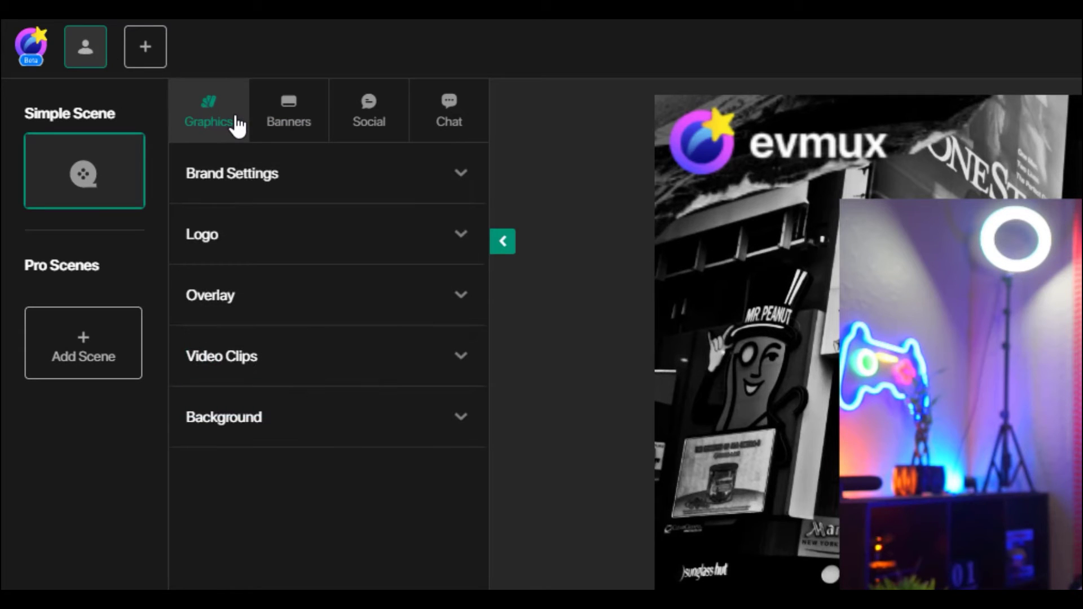
pyautogui.click(357, 308)
pyautogui.click(230, 387)
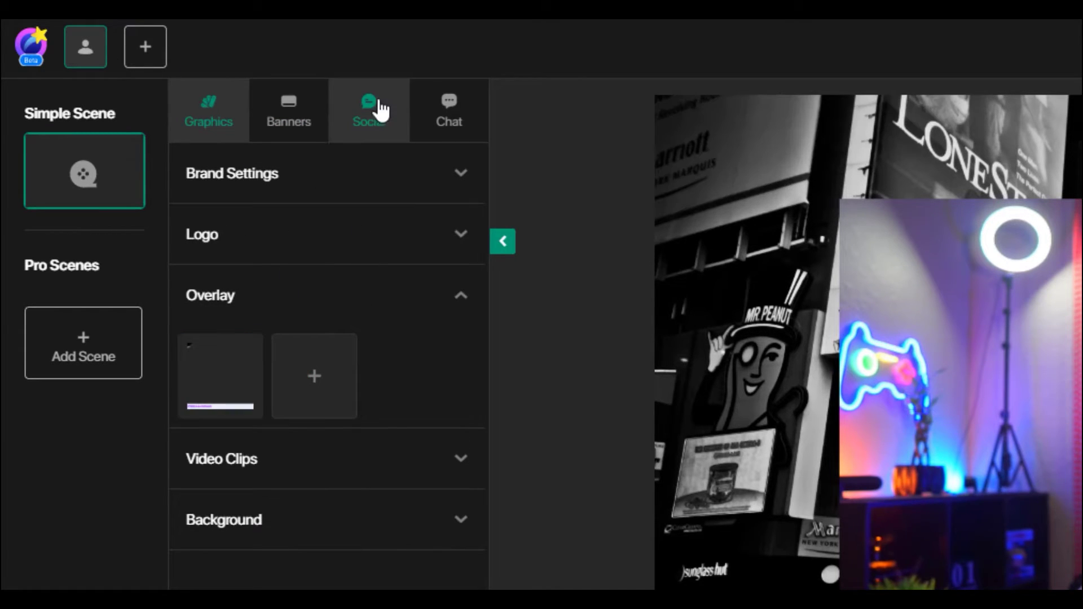
# Step: Edit the existing title banner to read 'HERE YOU CAN ADD A TITLE' and update it
pyautogui.click(299, 127)
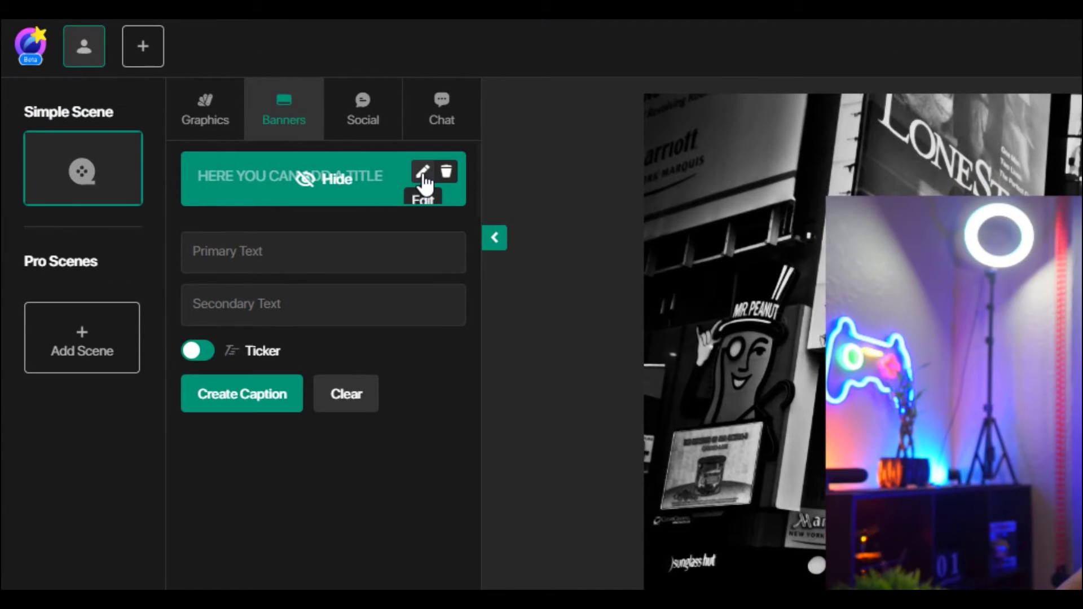
pyautogui.click(422, 172)
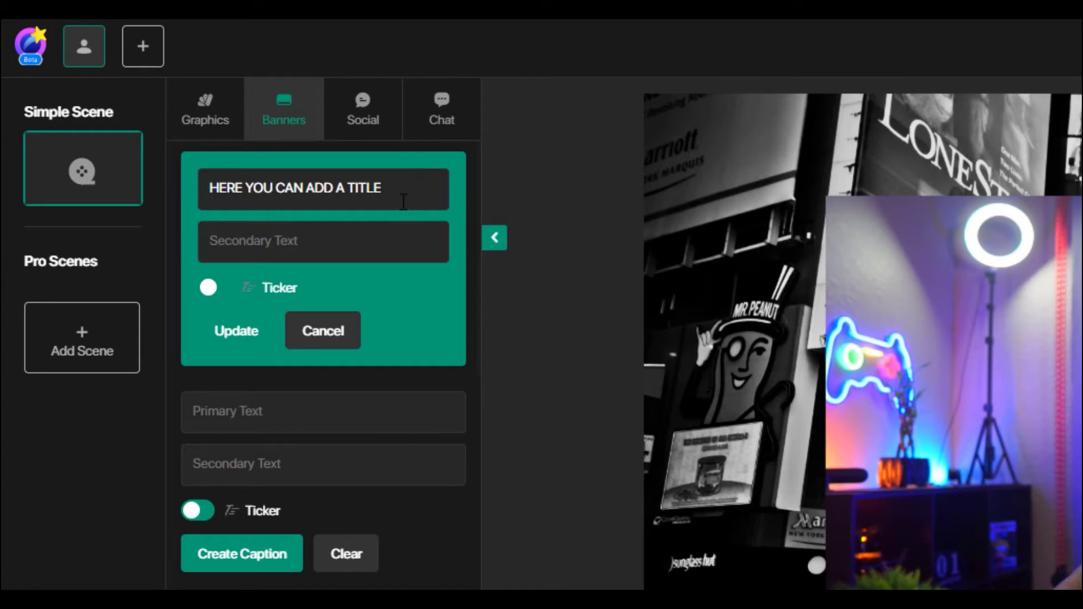
pyautogui.click(224, 332)
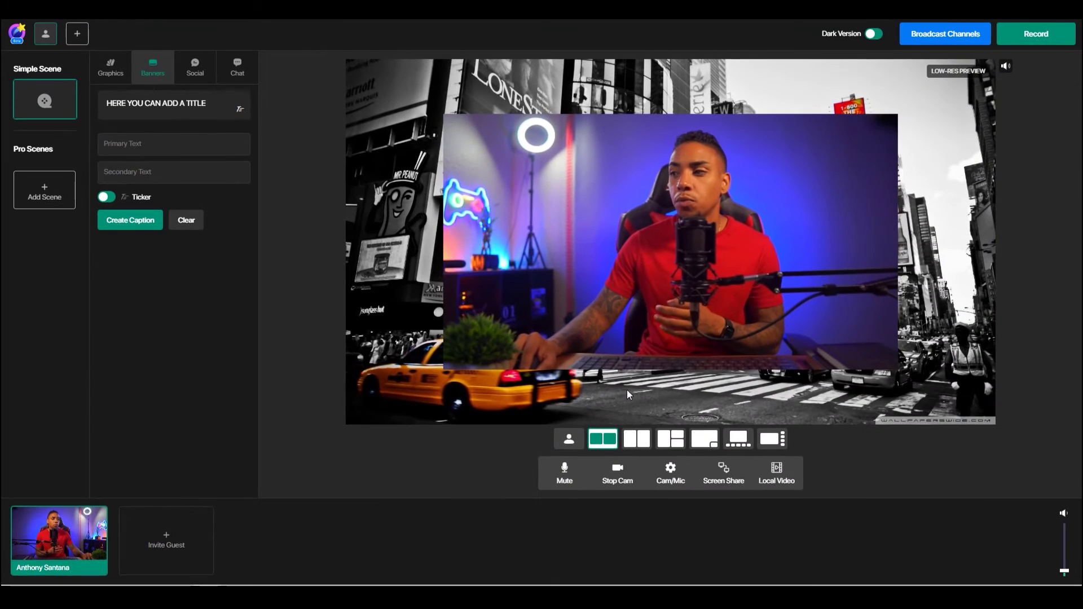
pyautogui.moveTo(216, 117)
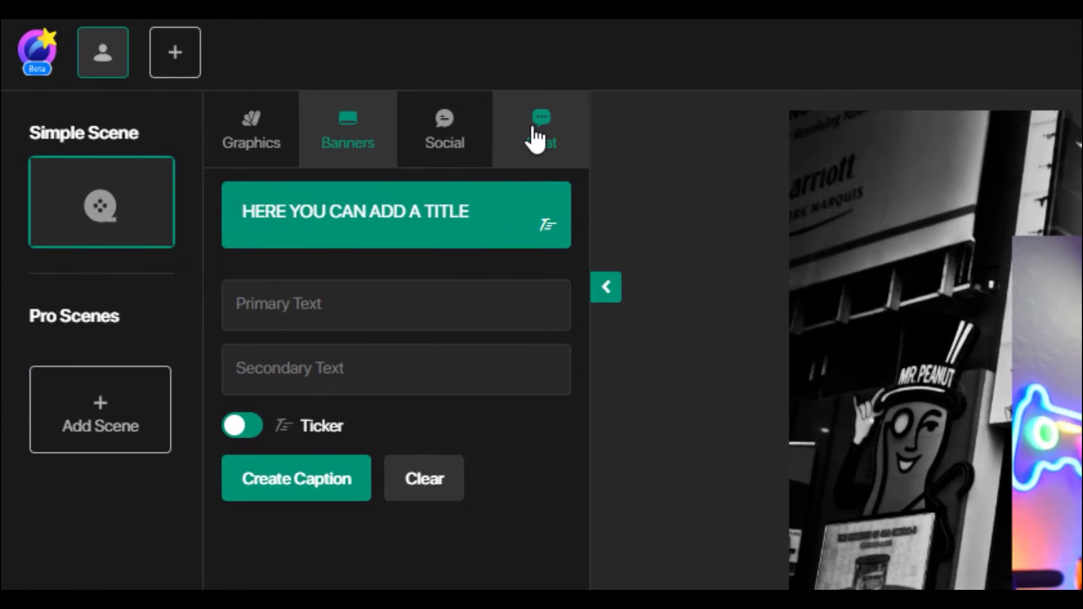
pyautogui.click(236, 70)
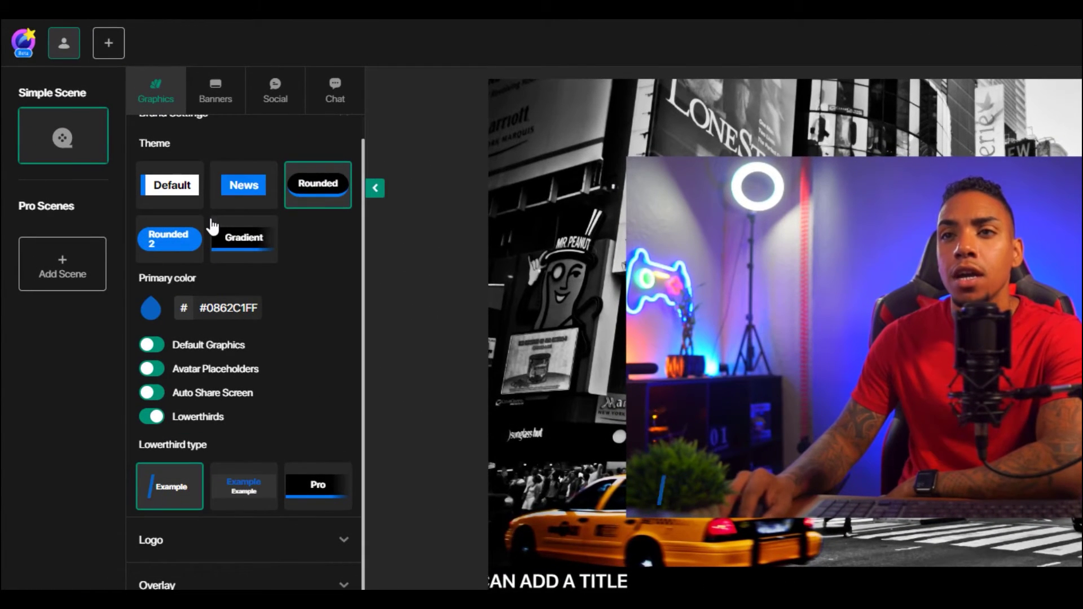
# Step: Toggle lowerthirds off and on, then choose the second (Pro) lowerthird style
pyautogui.click(157, 418)
pyautogui.click(151, 444)
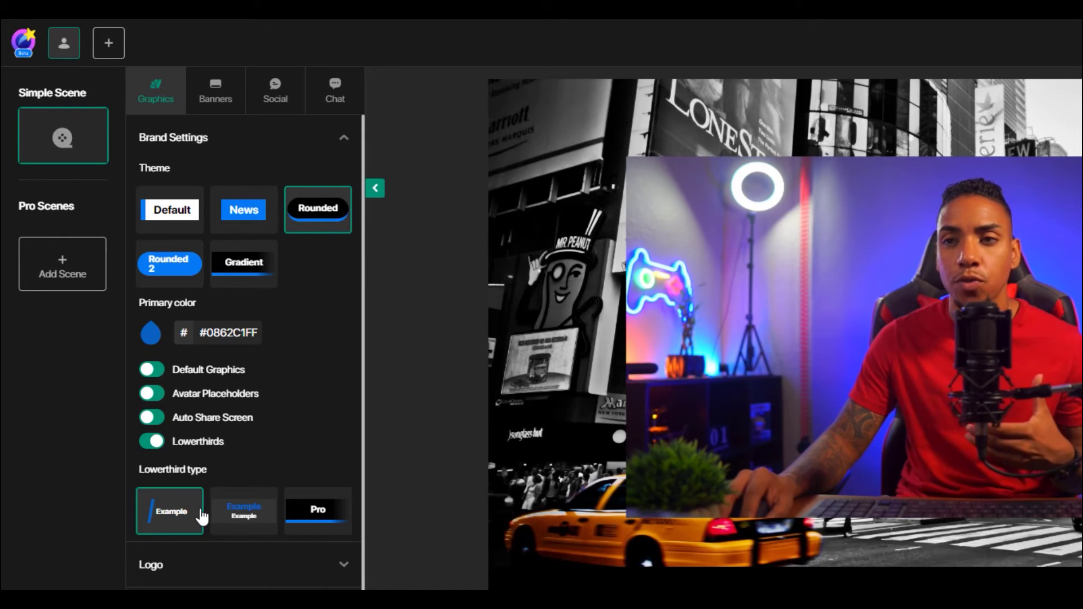
pyautogui.click(228, 507)
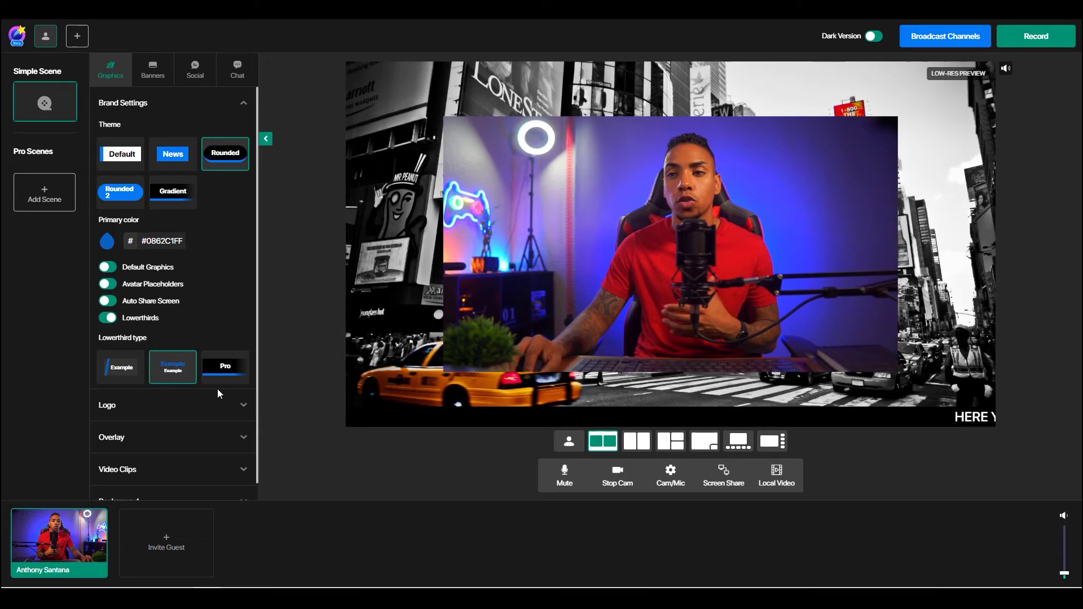
pyautogui.click(224, 373)
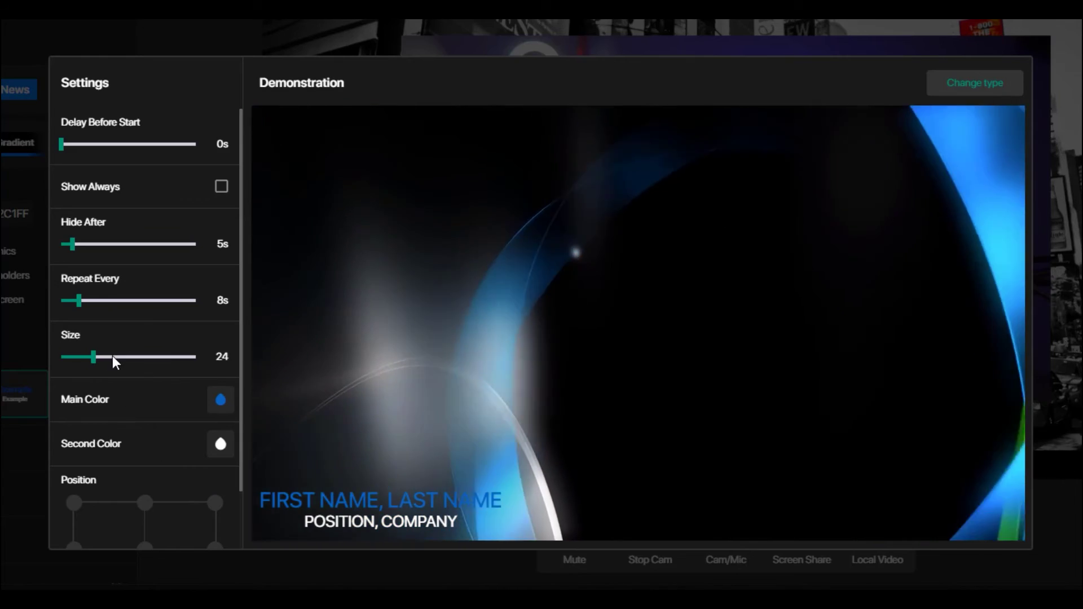
pyautogui.scroll(-1, 116, 391)
pyautogui.scroll(-3, 116, 391)
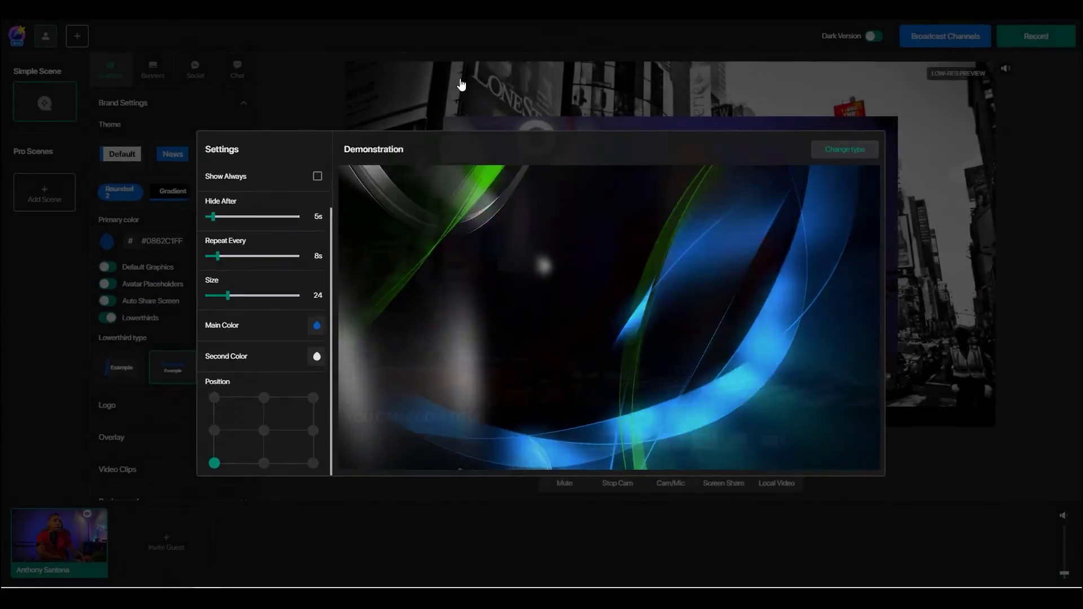
pyautogui.click(368, 1)
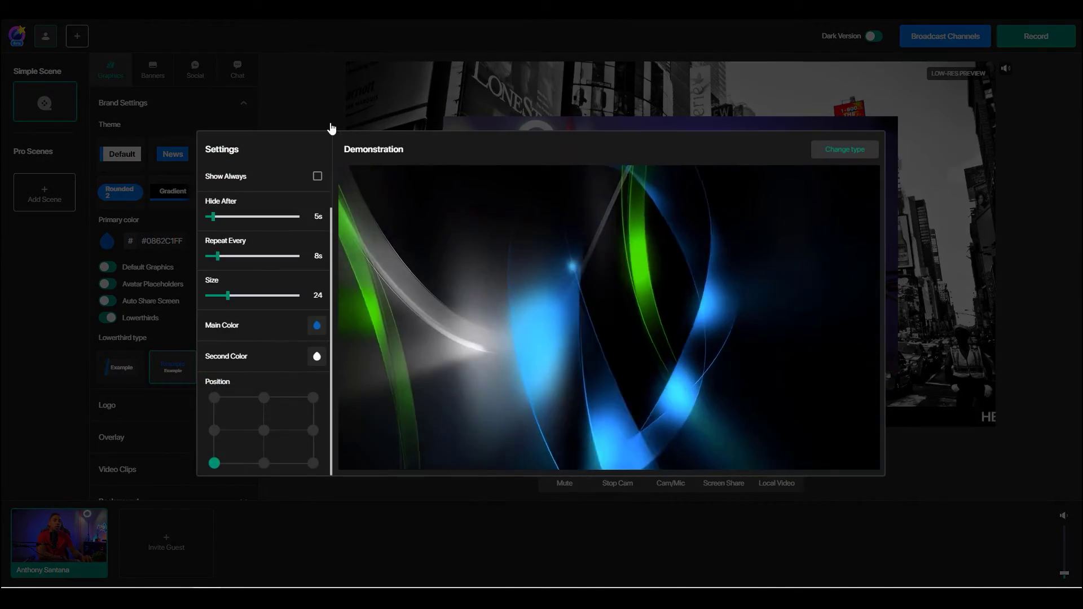
pyautogui.click(306, 91)
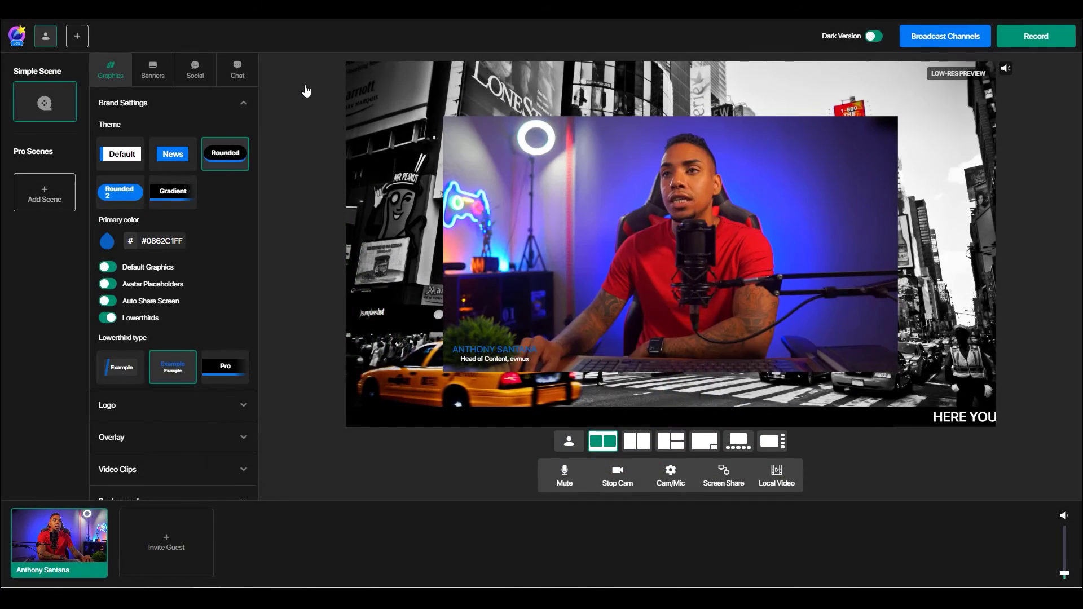